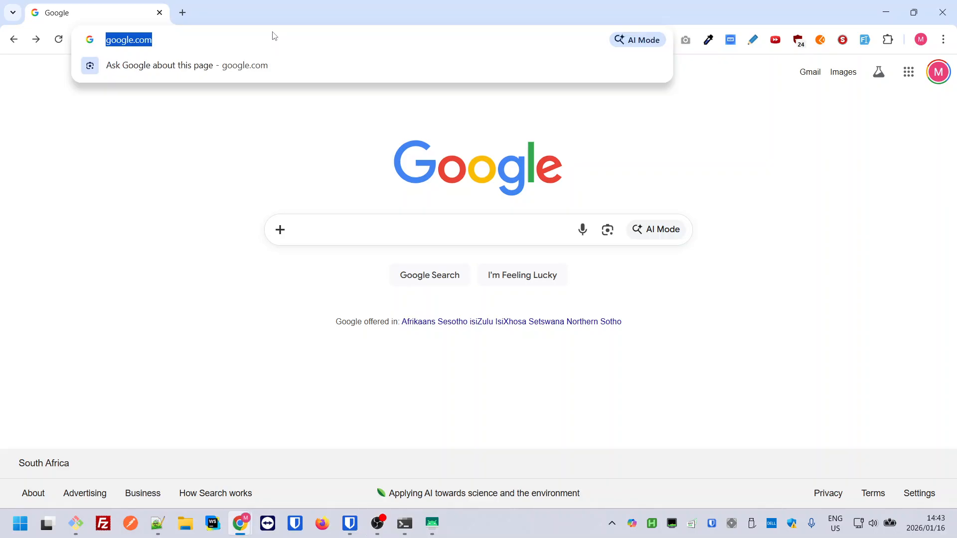
# Step: Load custsoft.co.za in Chrome's address bar
pyautogui.write('custso')
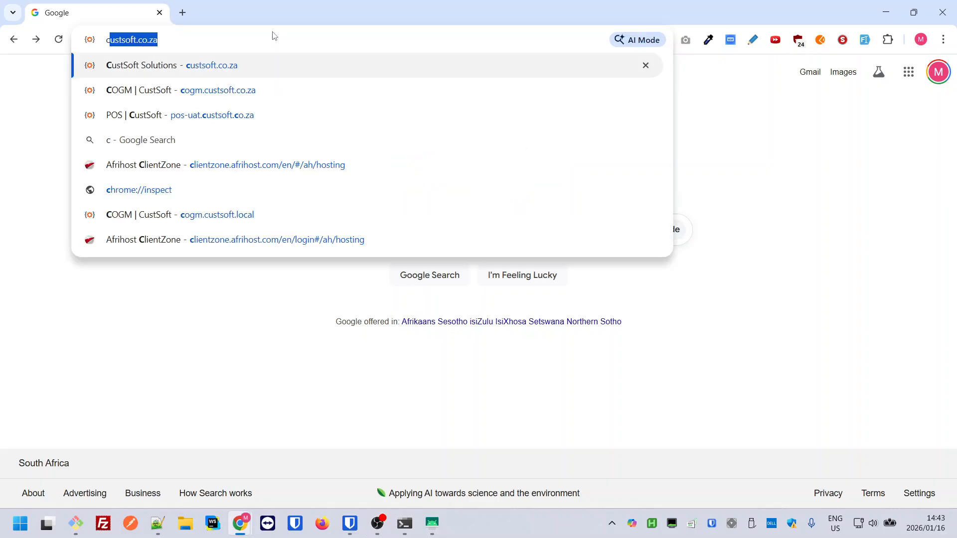
pyautogui.write('ft.co.za')
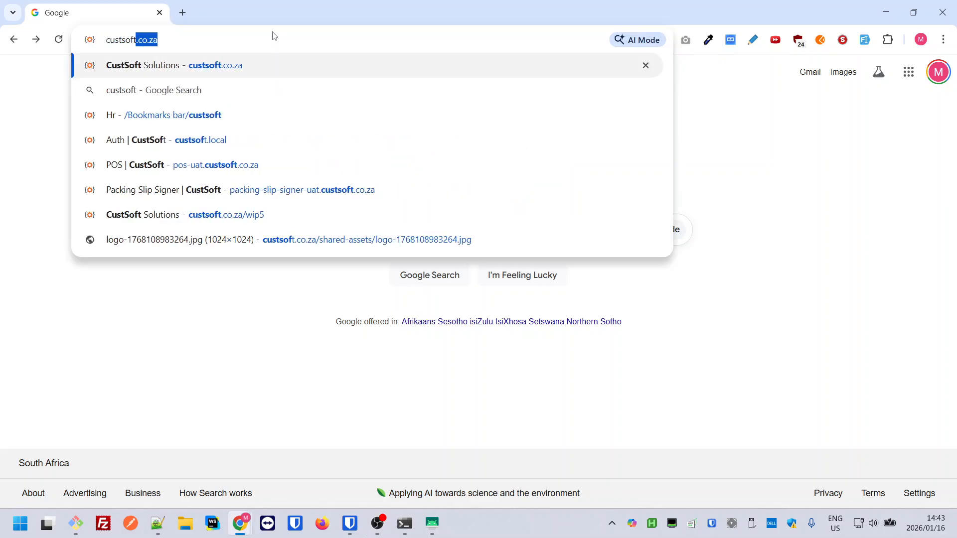
pyautogui.press('Return')
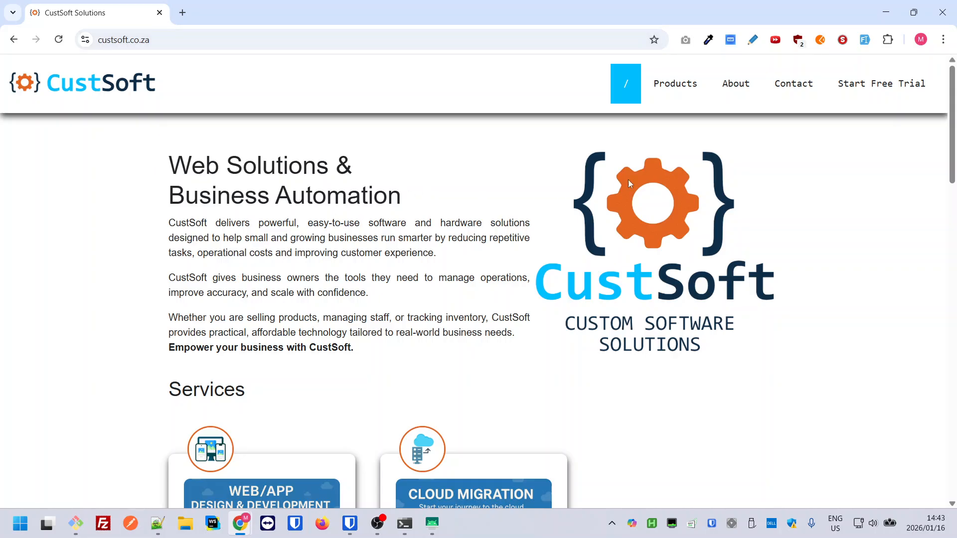
# Step: Go to the CustSoft login page at auth.custsoft.co.za/login
pyautogui.click(880, 99)
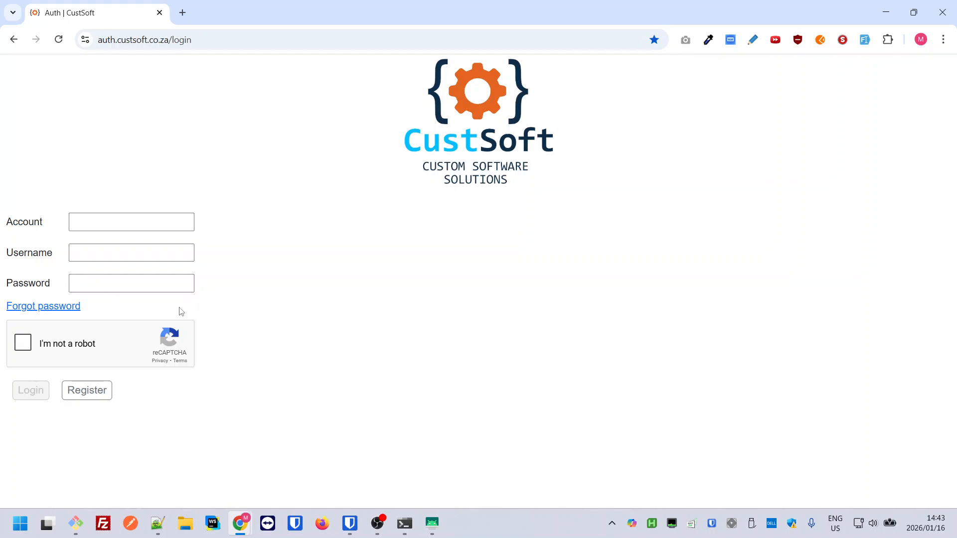
# Step: Start a new registration with account name 'demo', the username and the user's email
pyautogui.click(79, 397)
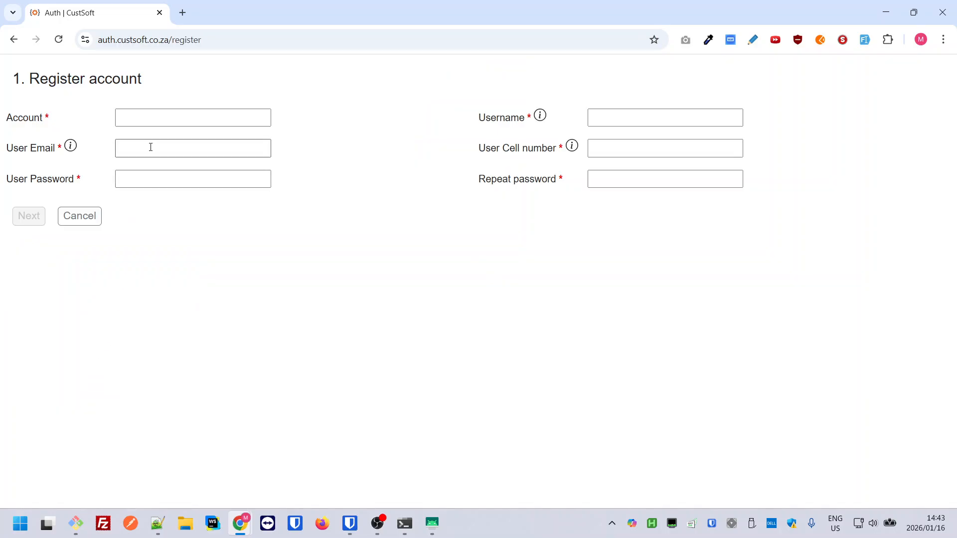
pyautogui.click(160, 115)
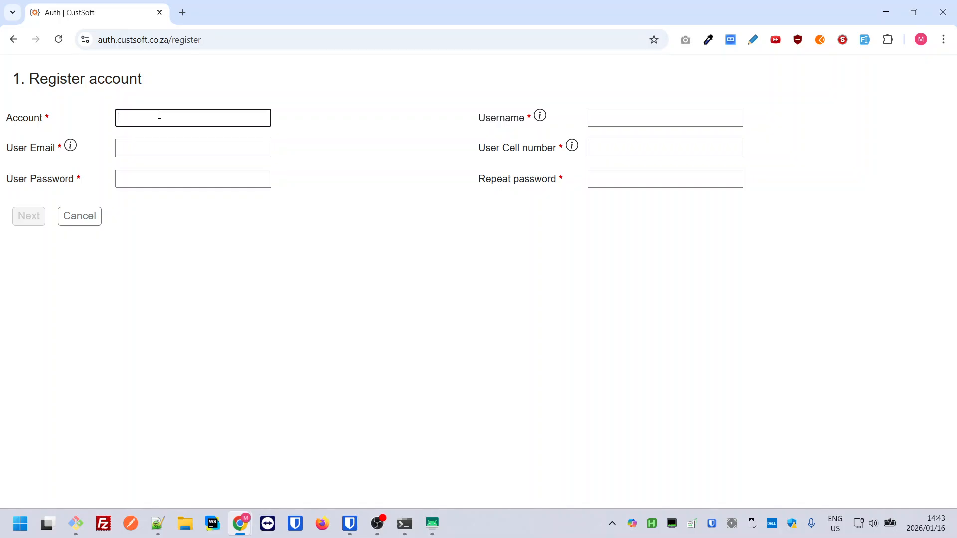
pyautogui.write('demo')
pyautogui.press('Tab')
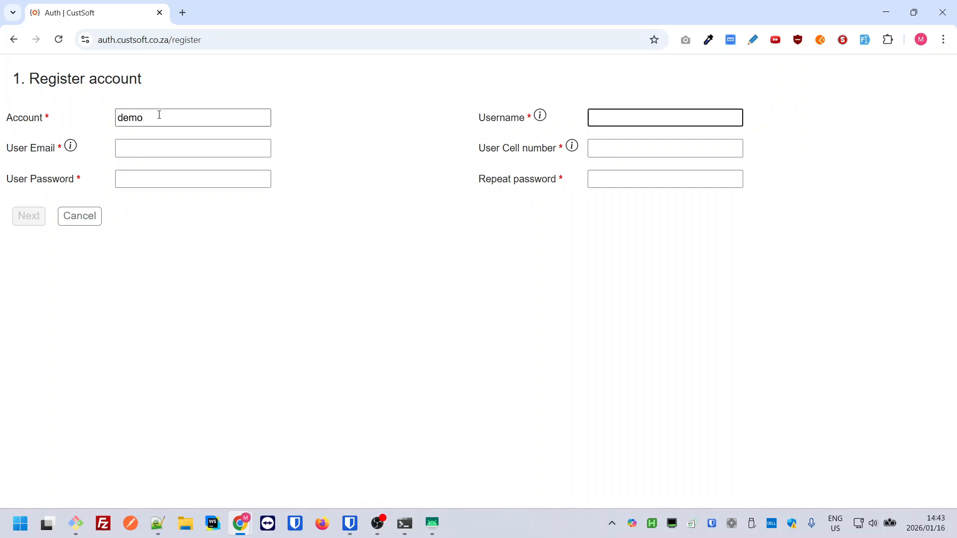
pyautogui.write('malibongwe')
pyautogui.press('Tab')
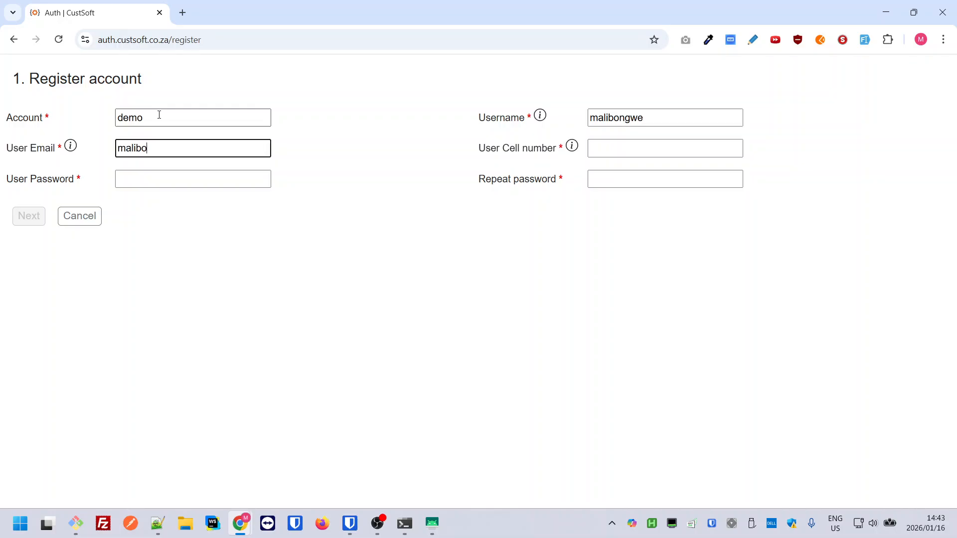
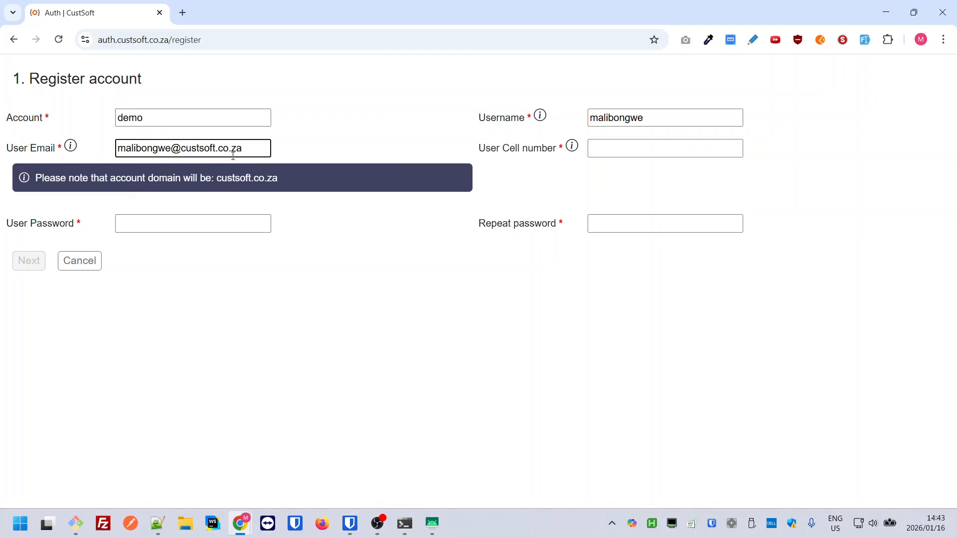
pyautogui.press('Tab')
# Step: Add the cell number and the password twice, then submit the registration details
pyautogui.press('Tab')
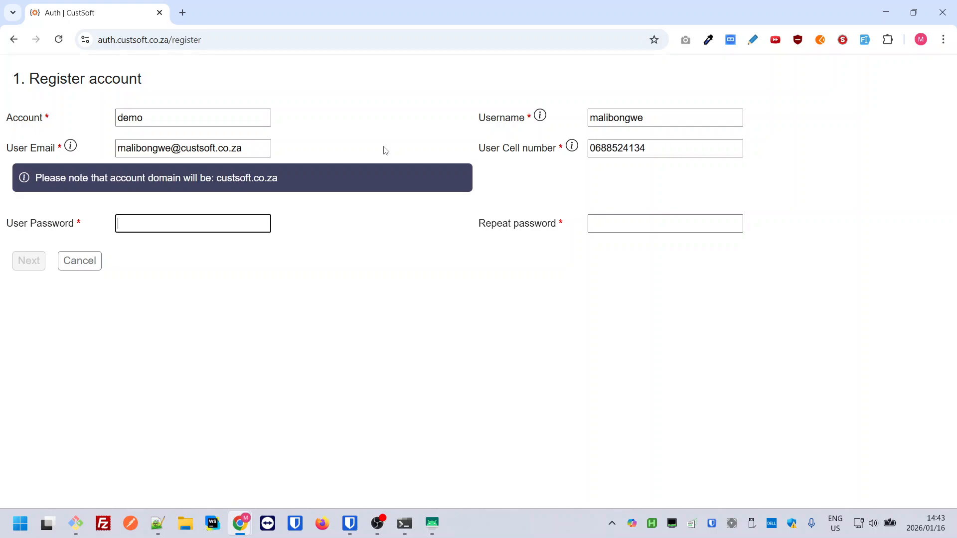
pyautogui.write('•••••••')
pyautogui.press('Tab')
pyautogui.write('•••••••')
pyautogui.press('Return')
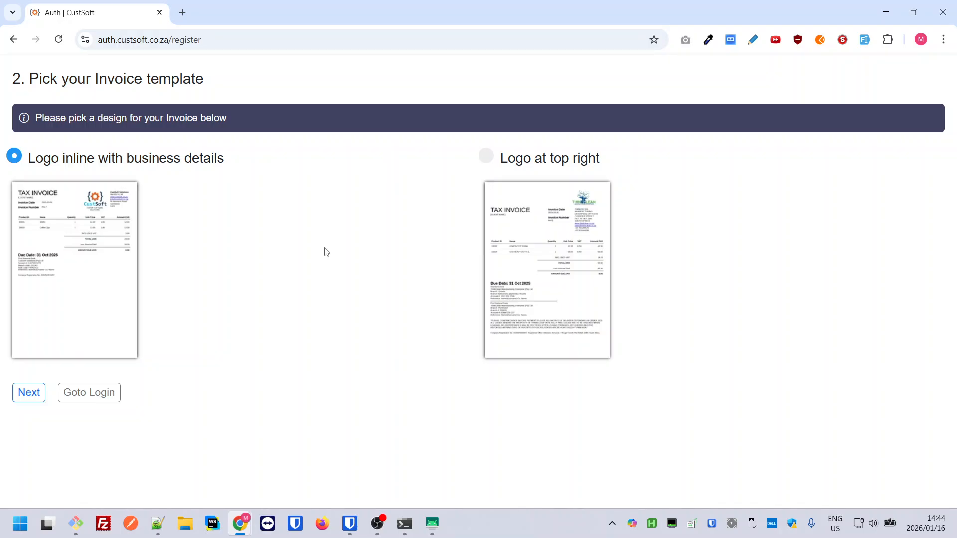
# Step: Preview both invoice designs, then choose 'Logo at top right' as the template
pyautogui.click(111, 296)
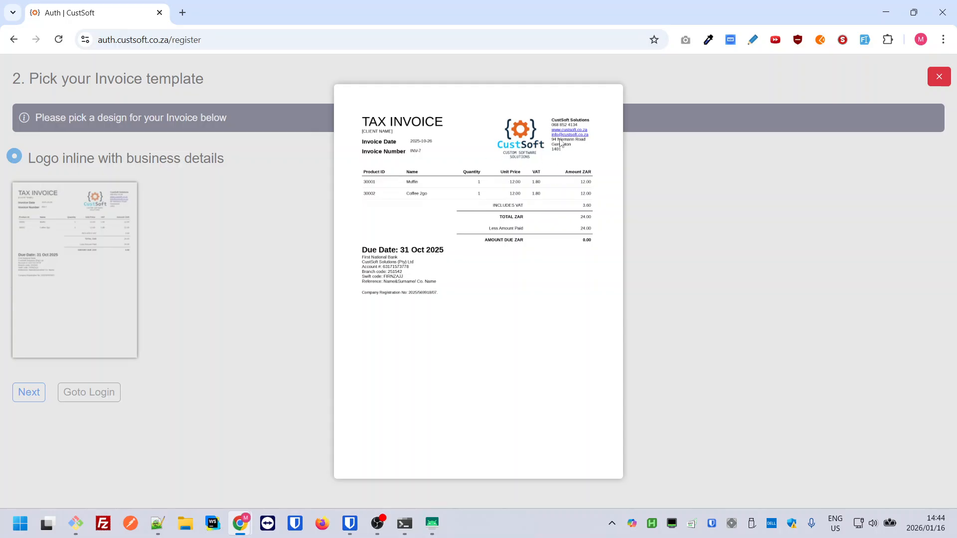
pyautogui.click(938, 76)
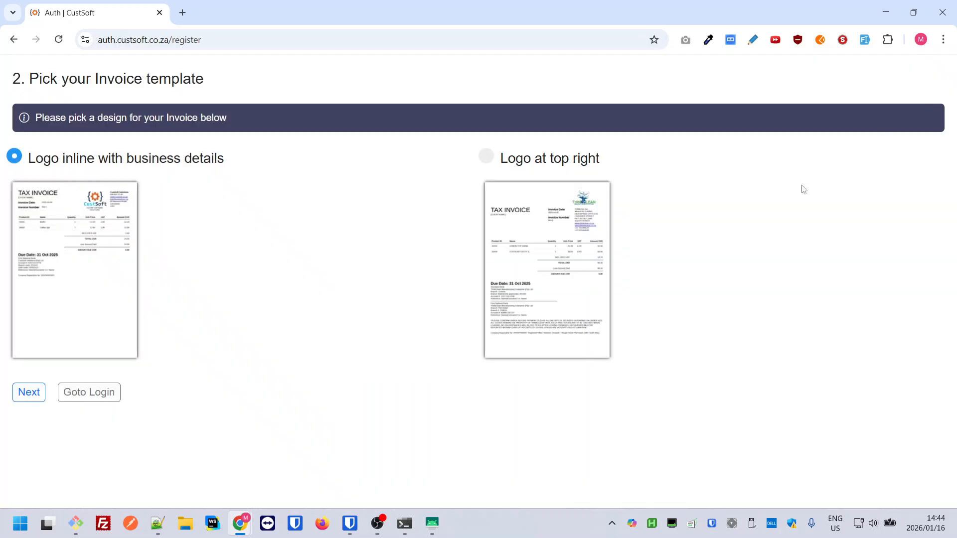
pyautogui.click(552, 272)
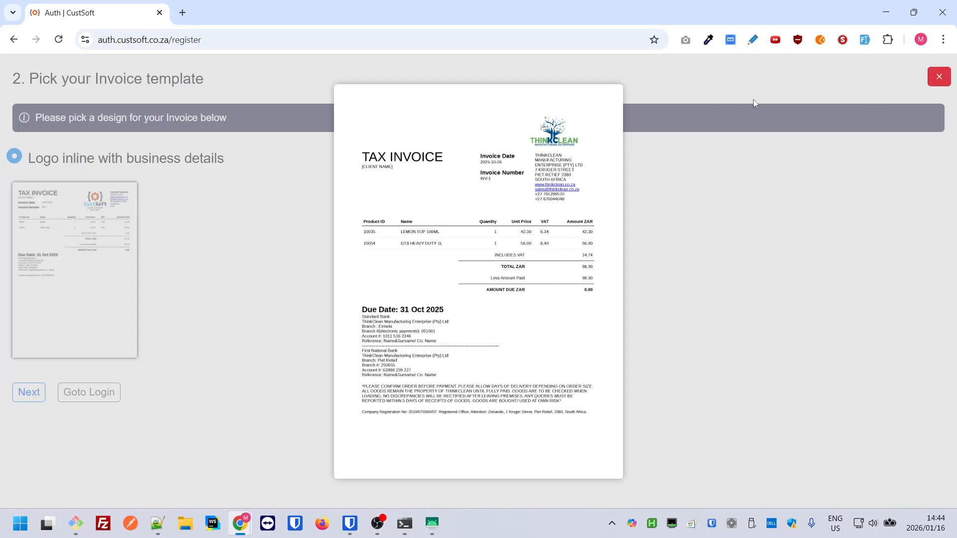
pyautogui.click(939, 76)
pyautogui.click(543, 167)
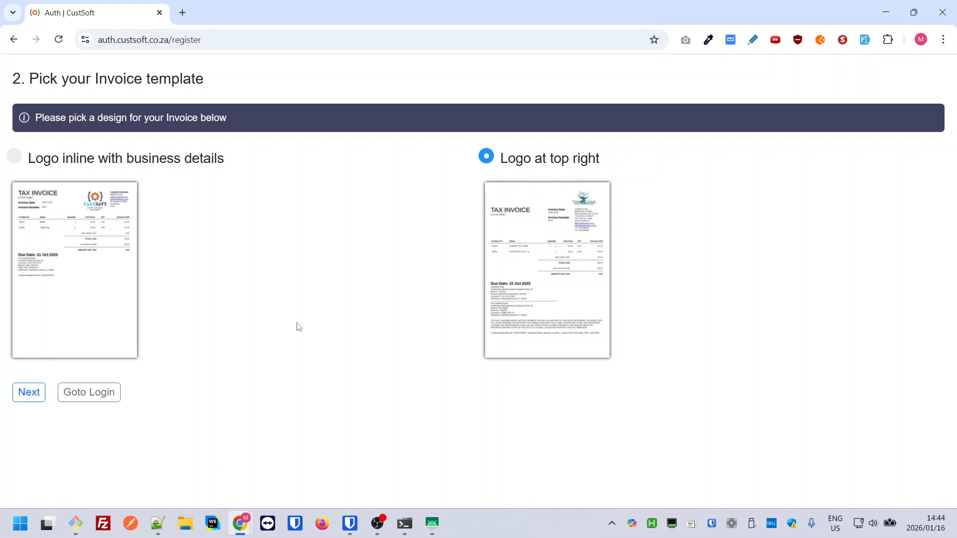
# Step: Enter business name 'Demo (Pty) ltd', short name 'Demo' and the enterprise number
pyautogui.click(30, 398)
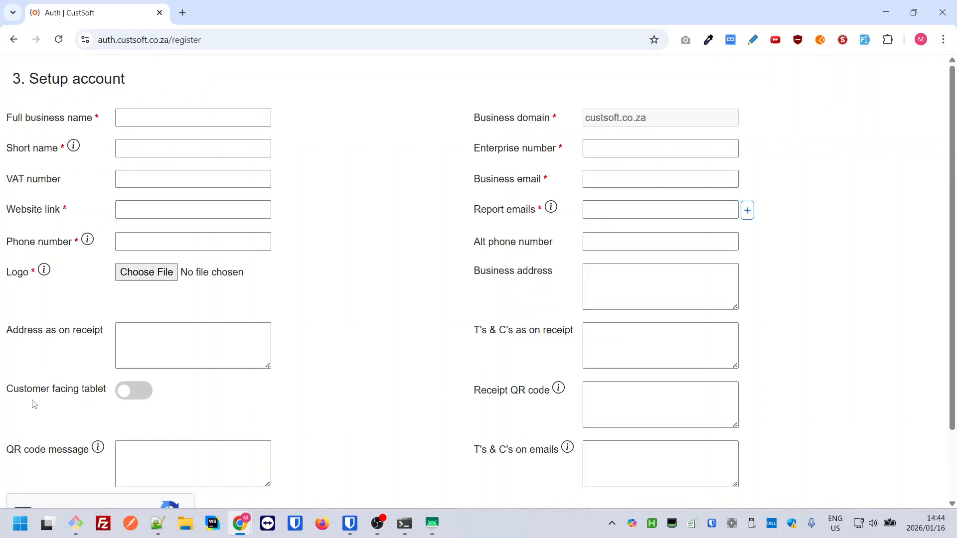
pyautogui.click(224, 124)
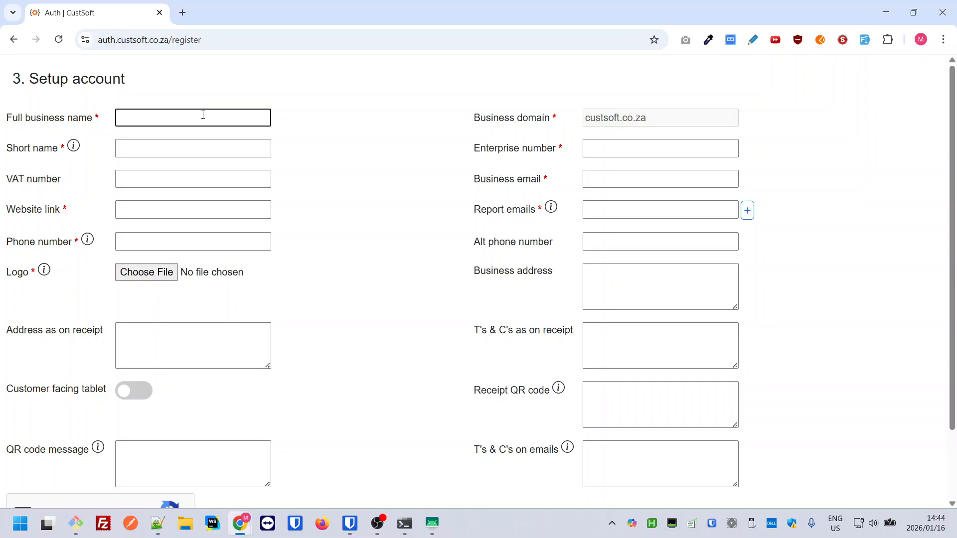
pyautogui.press('Tab')
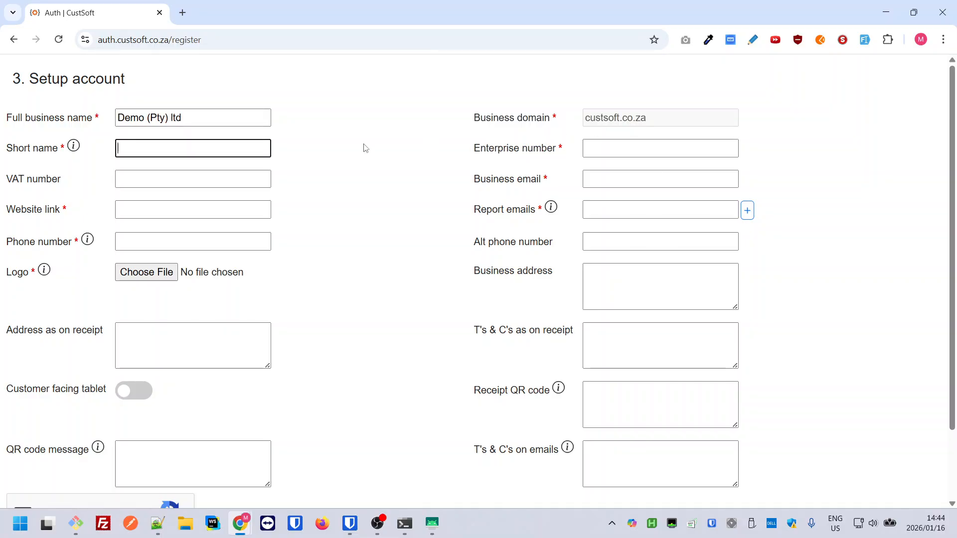
pyautogui.press('Tab')
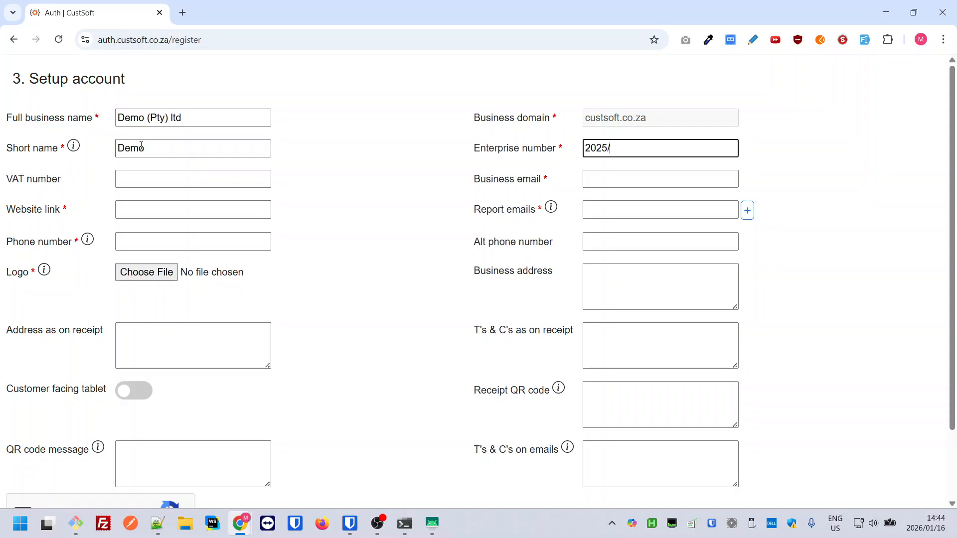
pyautogui.press('Tab')
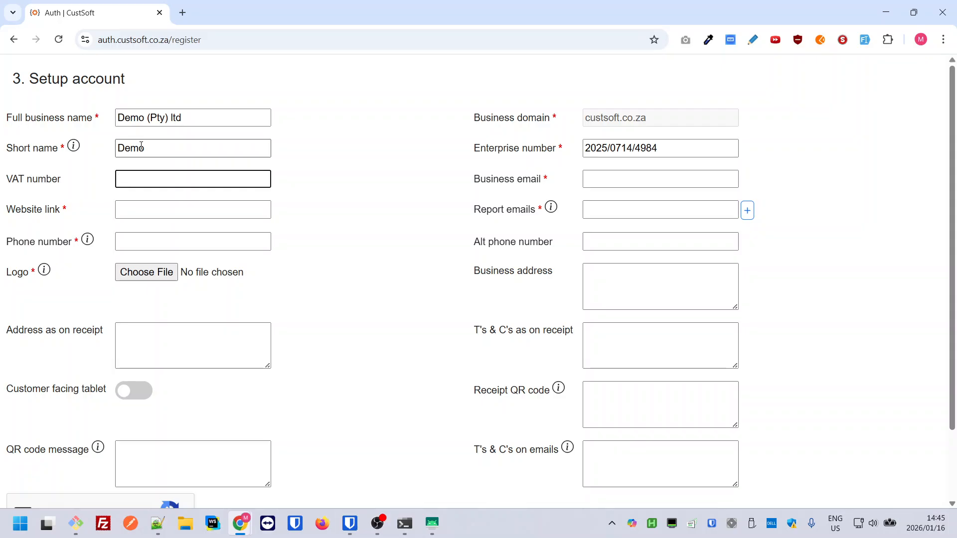
pyautogui.press('Tab')
pyautogui.press('Tab')
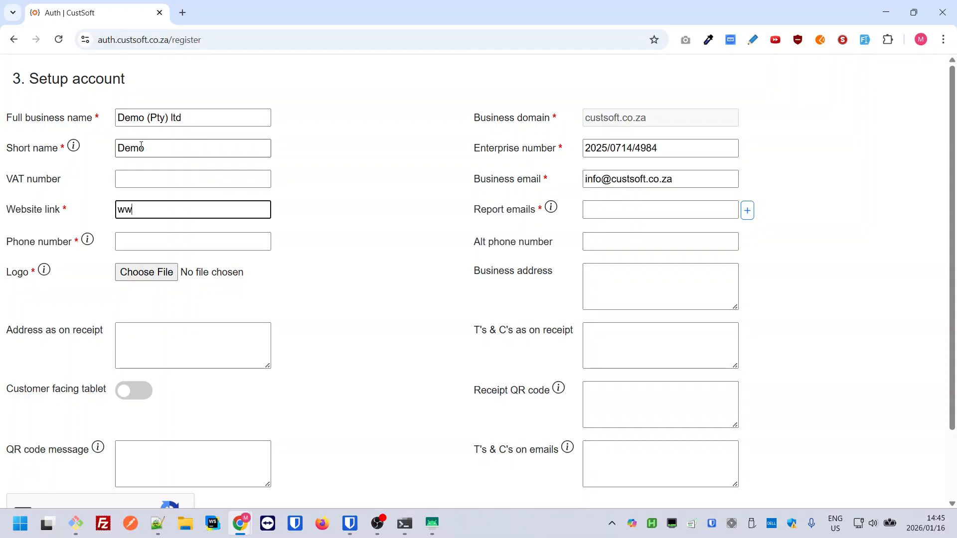
pyautogui.press('Tab')
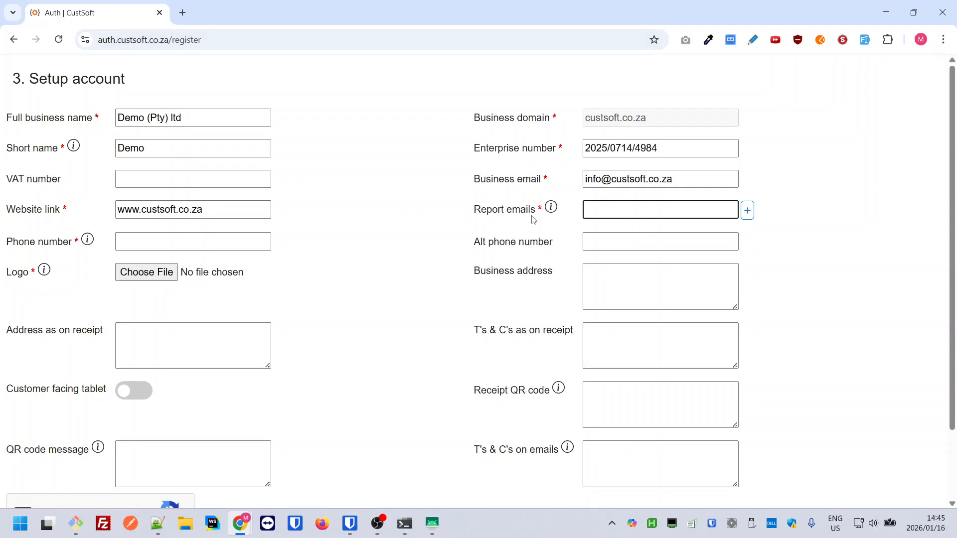
# Step: Add the report email address and the business phone number
pyautogui.moveTo(548, 210)
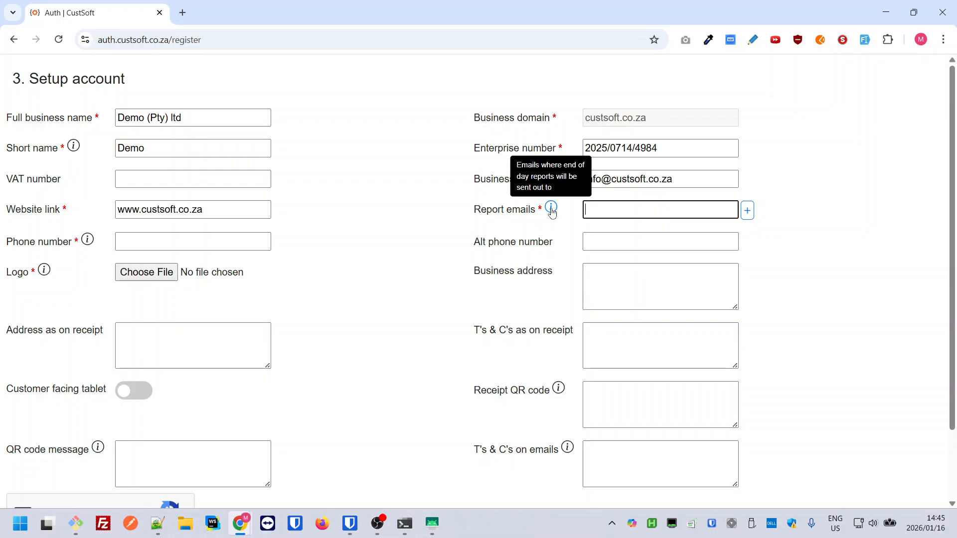
pyautogui.press('Tab')
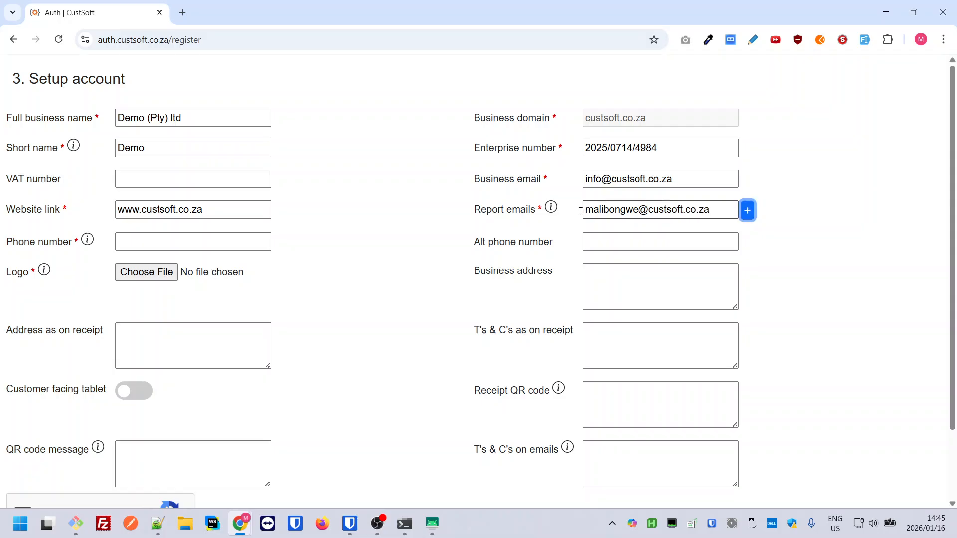
pyautogui.press('Tab')
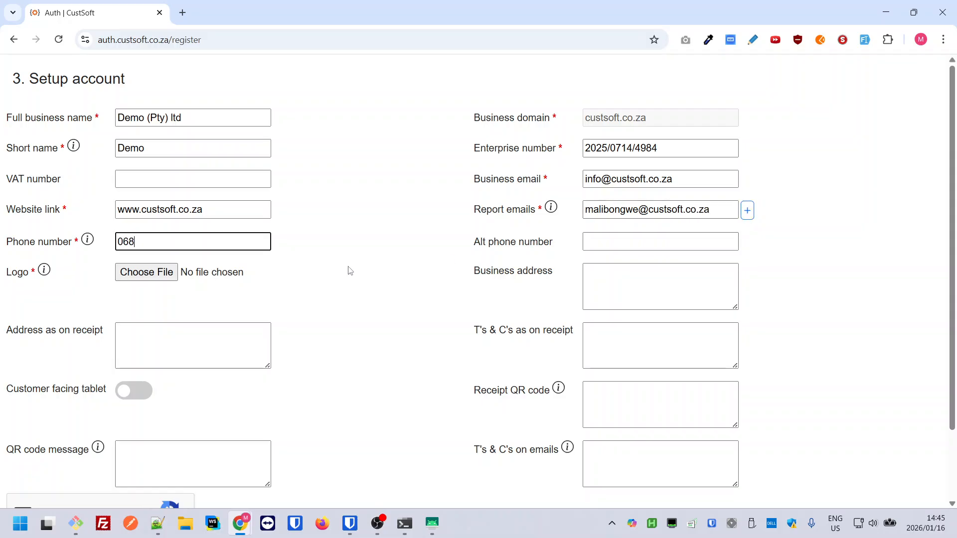
# Step: Attach logo.jpg as the business logo
pyautogui.click(148, 274)
pyautogui.click(160, 134)
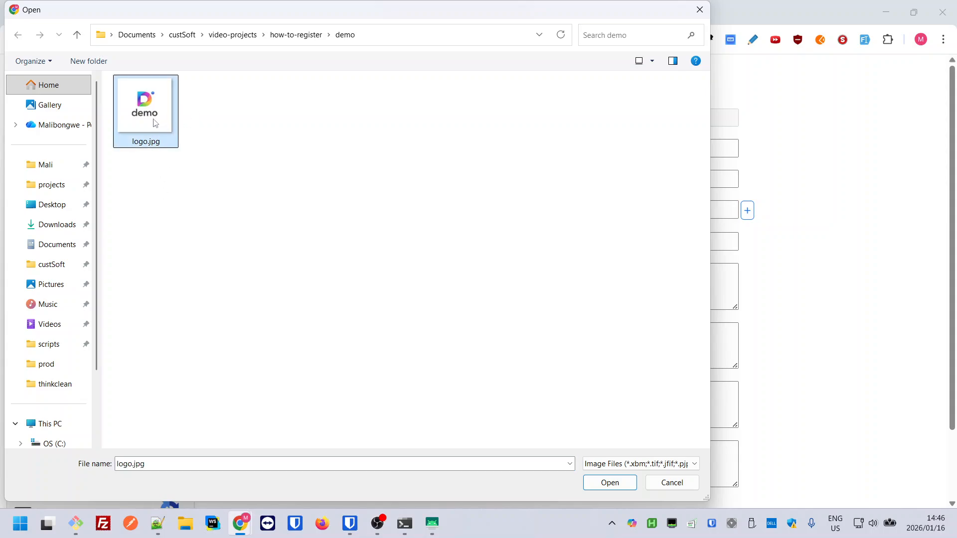
pyautogui.doubleClick(135, 114)
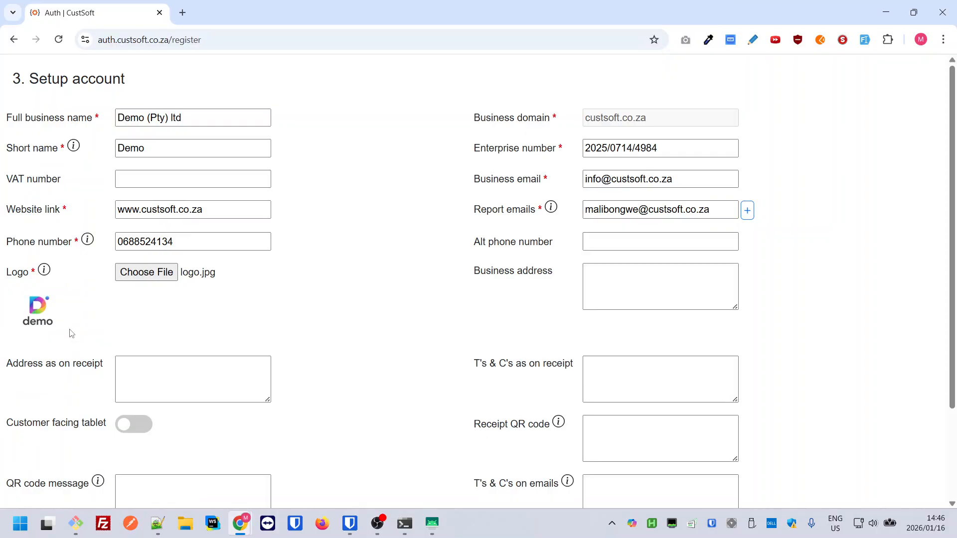
# Step: Enter the Pretoria business address, with street and postal code on separate lines
pyautogui.scroll(-3, 149, 328)
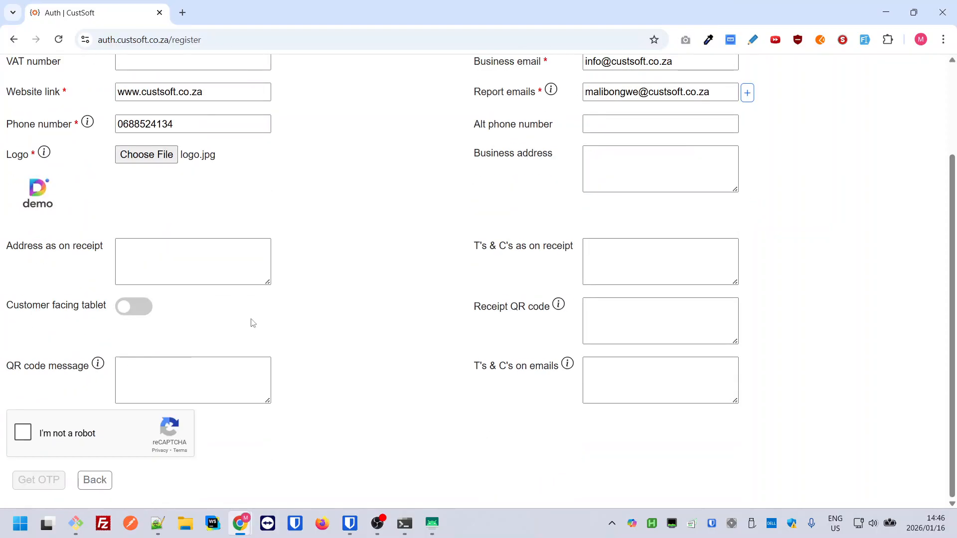
pyautogui.click(630, 165)
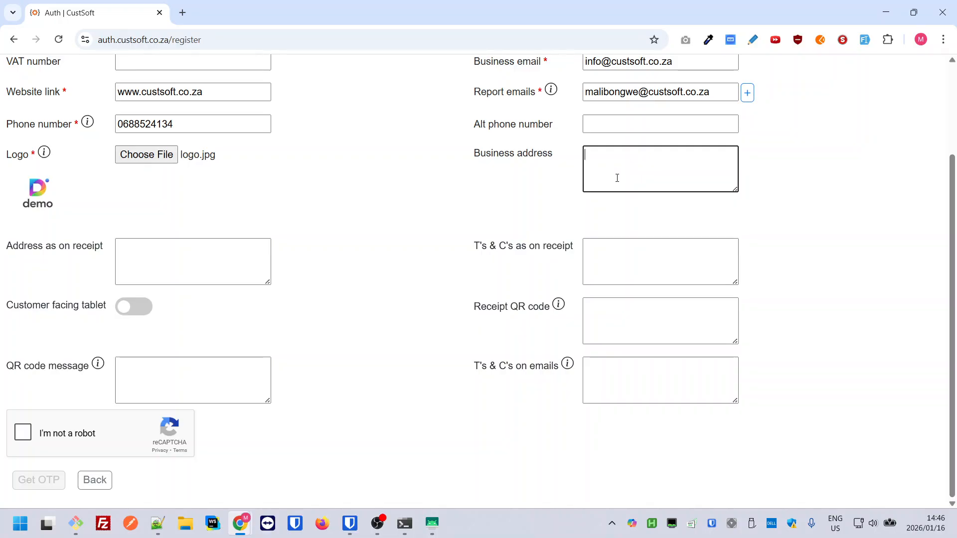
pyautogui.write('1 First Stree')
pyautogui.write('t ')
pyautogui.write('Pret')
pyautogui.write('oria')
pyautogui.press('Return')
pyautogui.write('0011')
pyautogui.press('Tab')
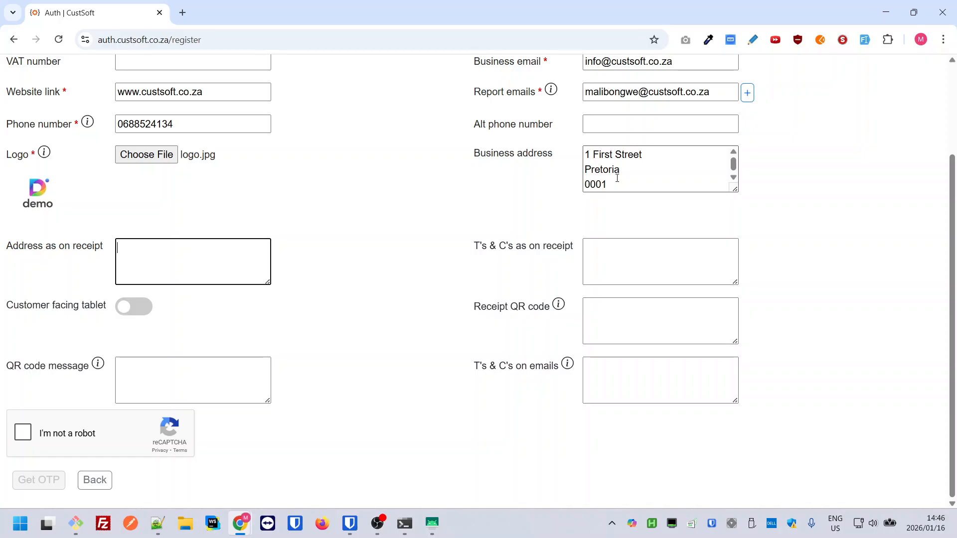
# Step: Add a one-line receipt address and receipt terms 'Thank you, come again soon'
pyautogui.write('1 First St, Pretoria')
pyautogui.press('Tab')
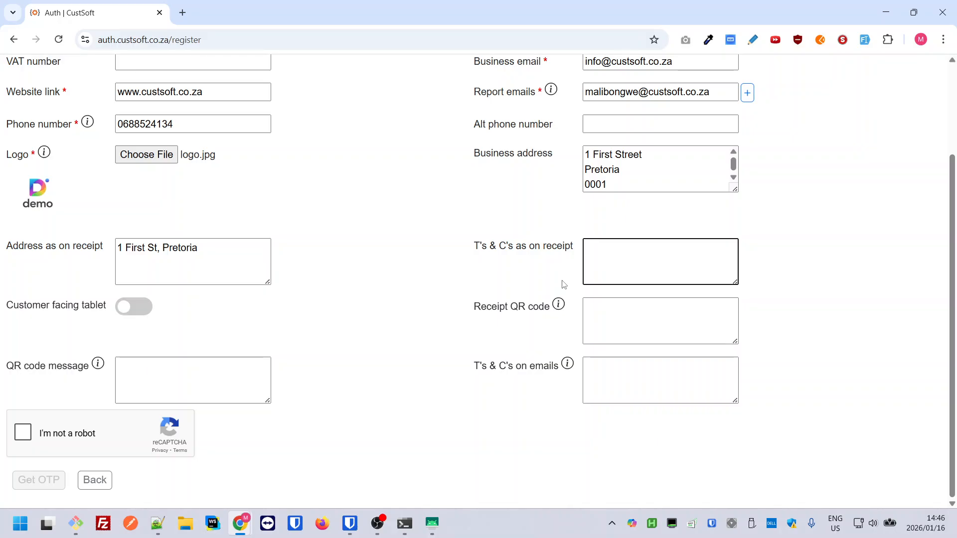
pyautogui.write('N')
pyautogui.press('BackSpace')
pyautogui.write('Thank you, come again soon')
pyautogui.click(563, 284)
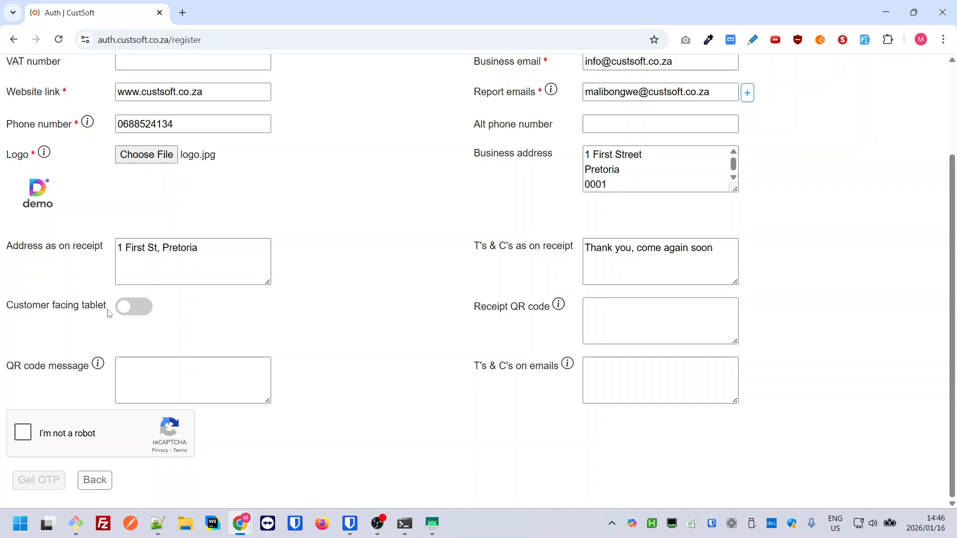
pyautogui.click(127, 311)
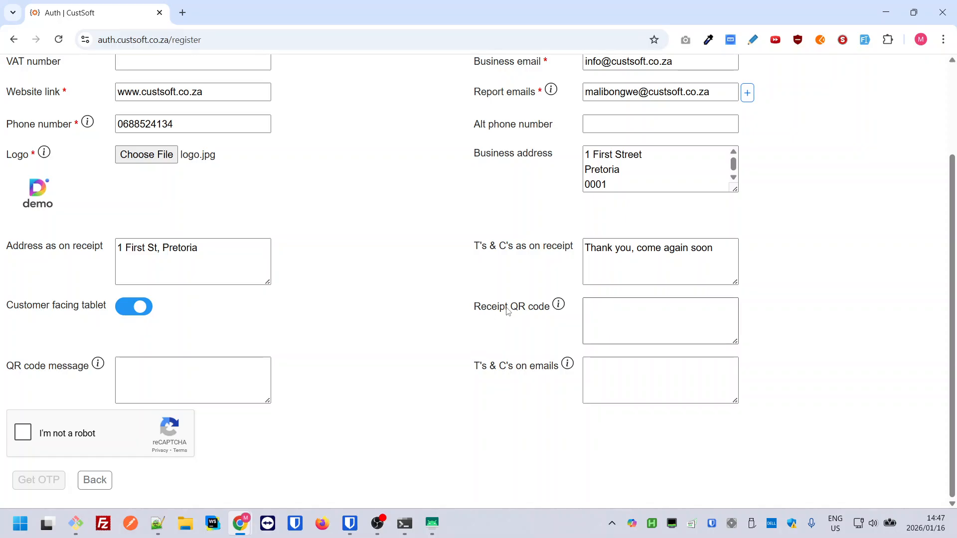
pyautogui.click(699, 325)
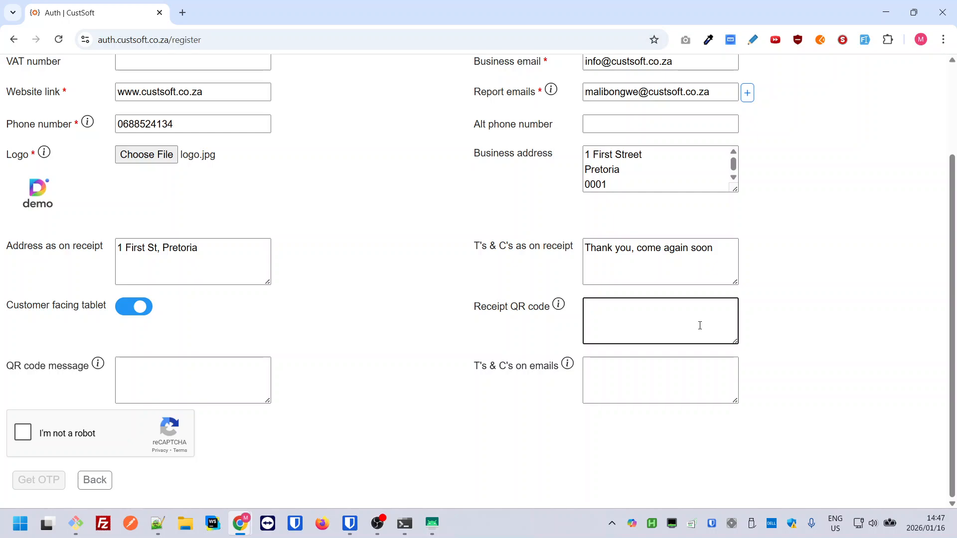
pyautogui.write('https://custsoft.co.za')
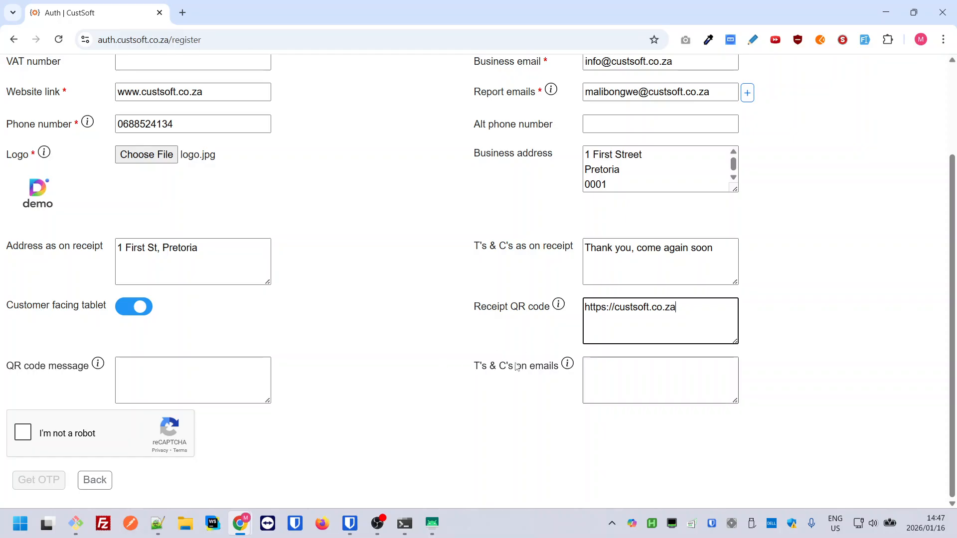
# Step: Set the QR code message to 'Visit our shop online at' and begin the email terms
pyautogui.click(154, 374)
pyautogui.write('Vis')
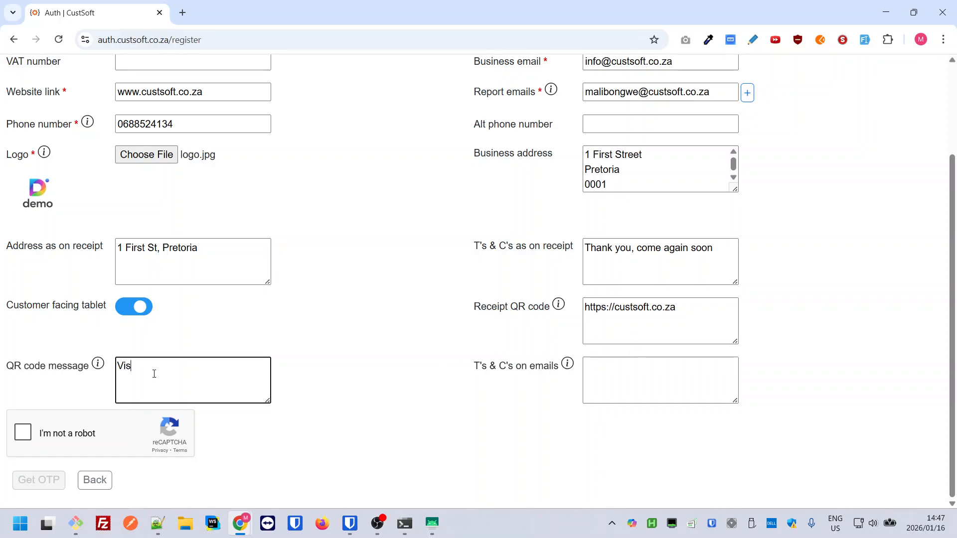
pyautogui.write('it our shop oline')
pyautogui.press('BackSpace')
pyautogui.press('BackSpace')
pyautogui.press('BackSpace')
pyautogui.press('BackSpace')
pyautogui.press('BackSpace')
pyautogui.press('BackSpace')
pyautogui.write('online at')
pyautogui.click(620, 376)
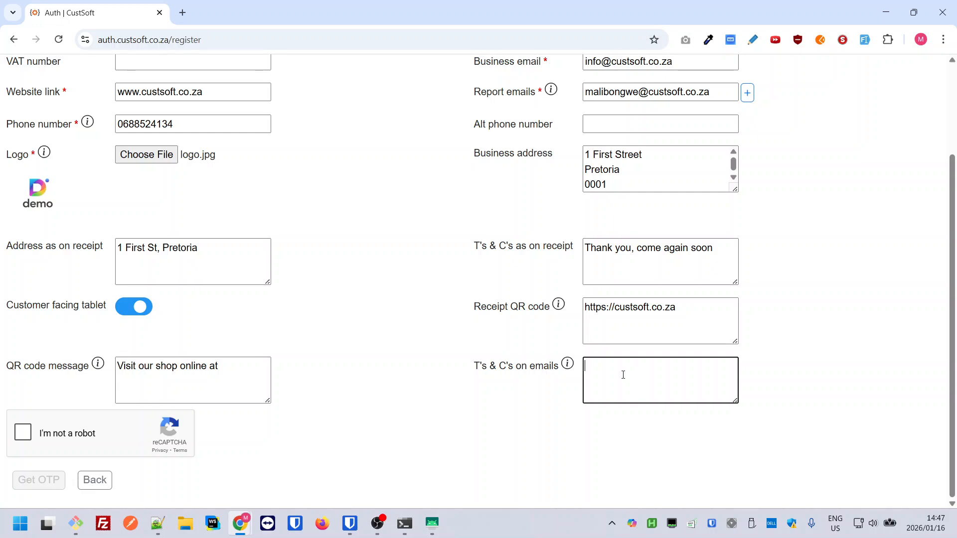
pyautogui.moveTo(567, 366)
# Step: List banking details: bank FNB, account number, branch code 22555, reference 'Name&Surname / Co. Name'
pyautogui.write('Banking Details:')
pyautogui.press('Return')
pyautogui.write('Bank: FNB')
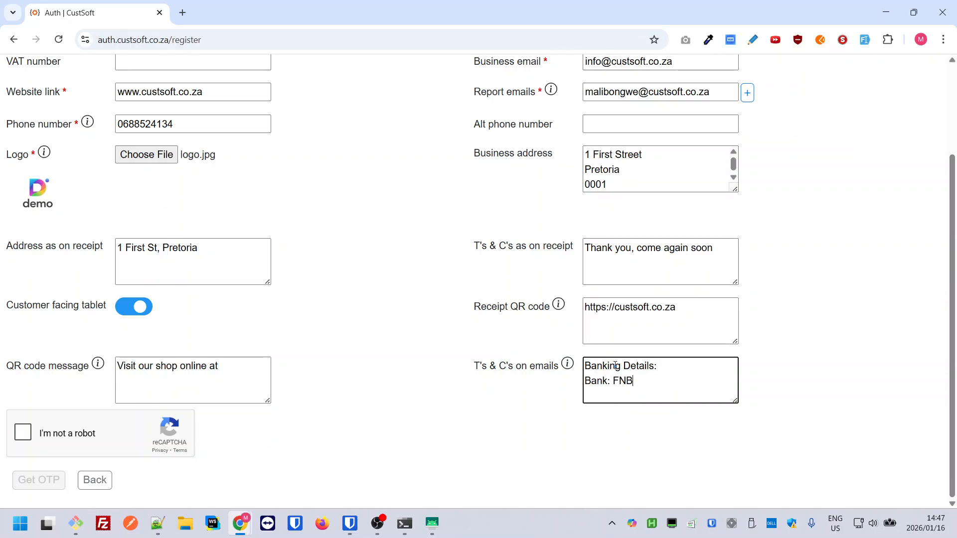
pyautogui.press('Return')
pyautogui.write('Account #: 123456789')
pyautogui.press('Return')
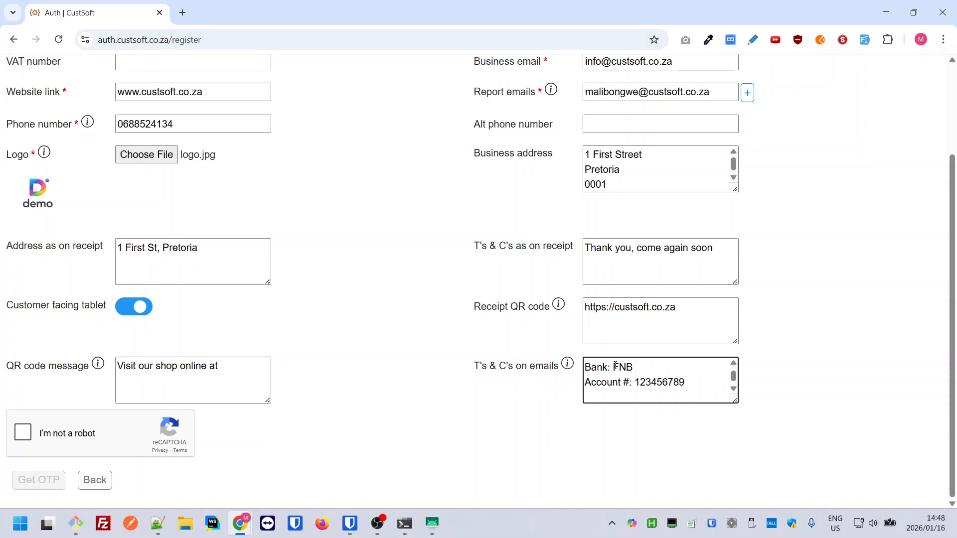
pyautogui.write('Branch code: 22555')
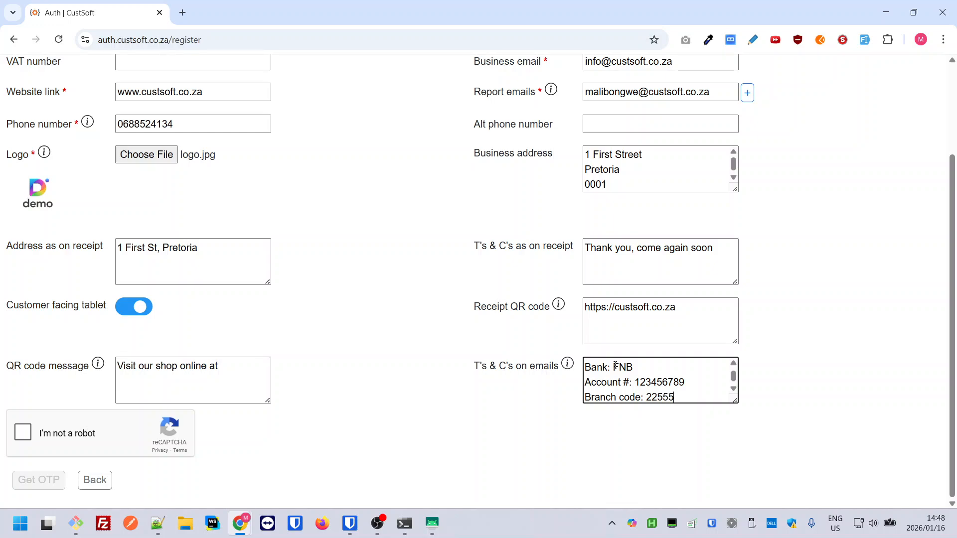
pyautogui.press('Return')
pyautogui.write('Ref: Name&Surname / Co. NA')
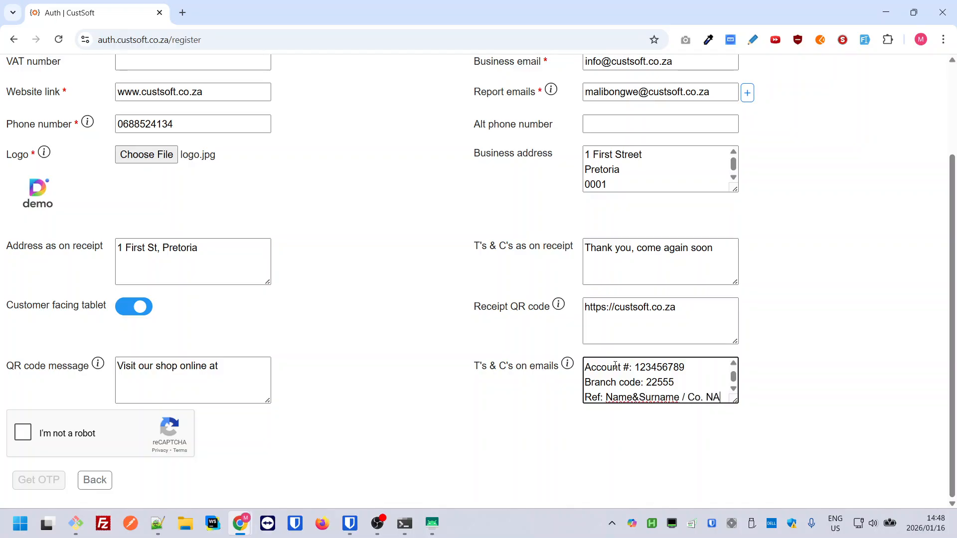
pyautogui.press('BackSpace')
pyautogui.write('ame')
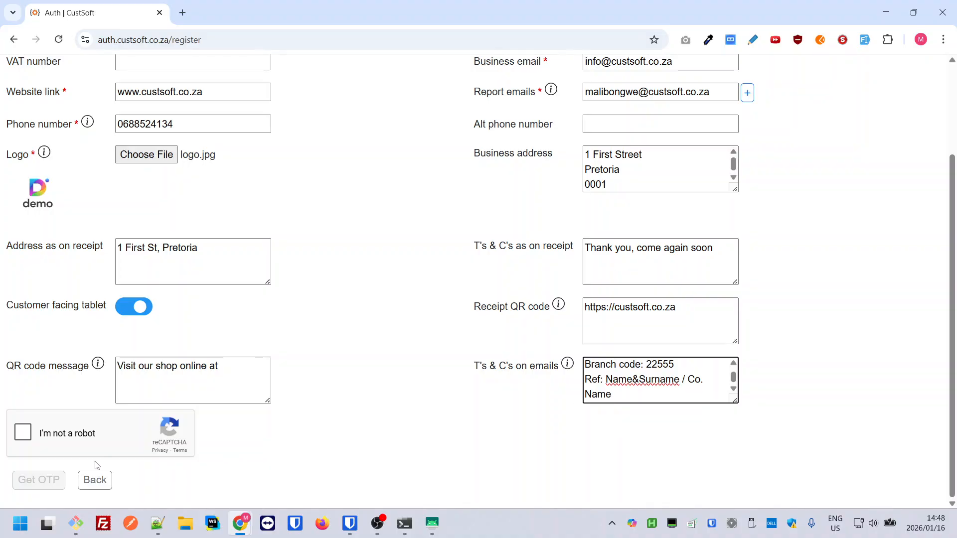
# Step: Pass the reCAPTCHA, request an OTP, and submit the code received on the phone
pyautogui.click(76, 438)
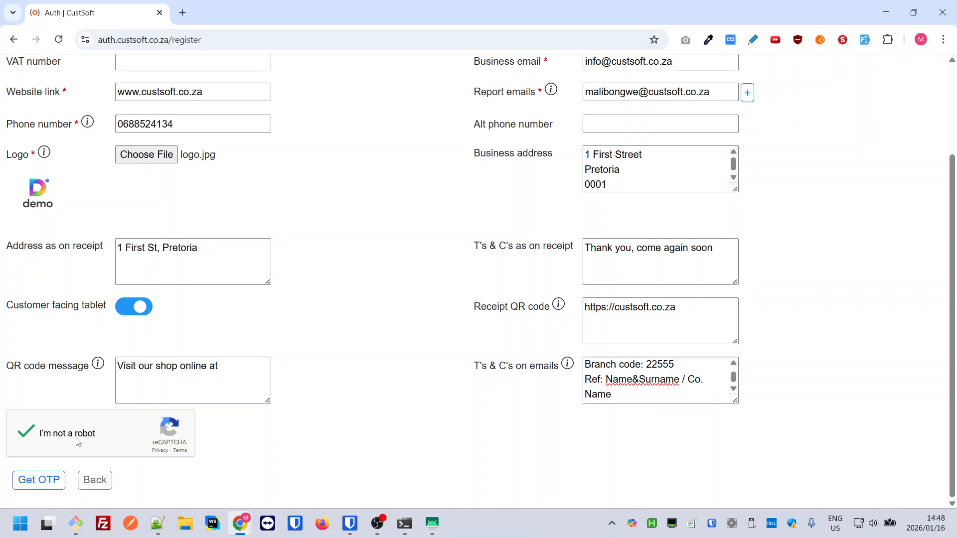
pyautogui.click(38, 479)
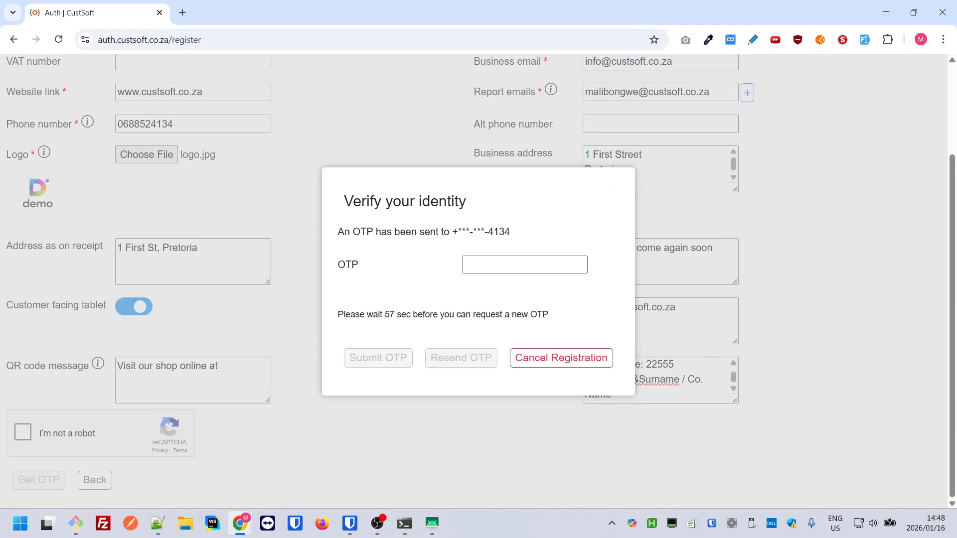
pyautogui.hotkey('alt', 'Tab')
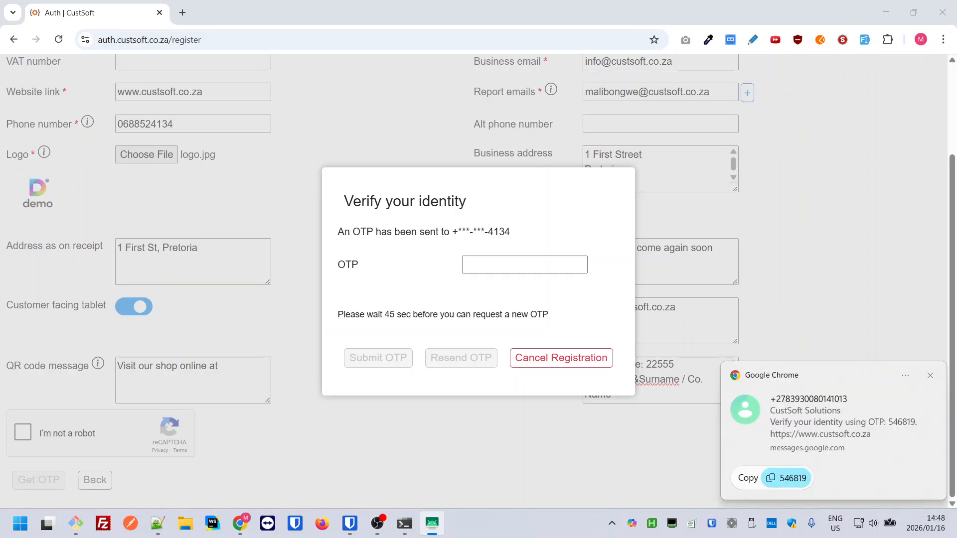
pyautogui.hotkey('alt', 'Tab')
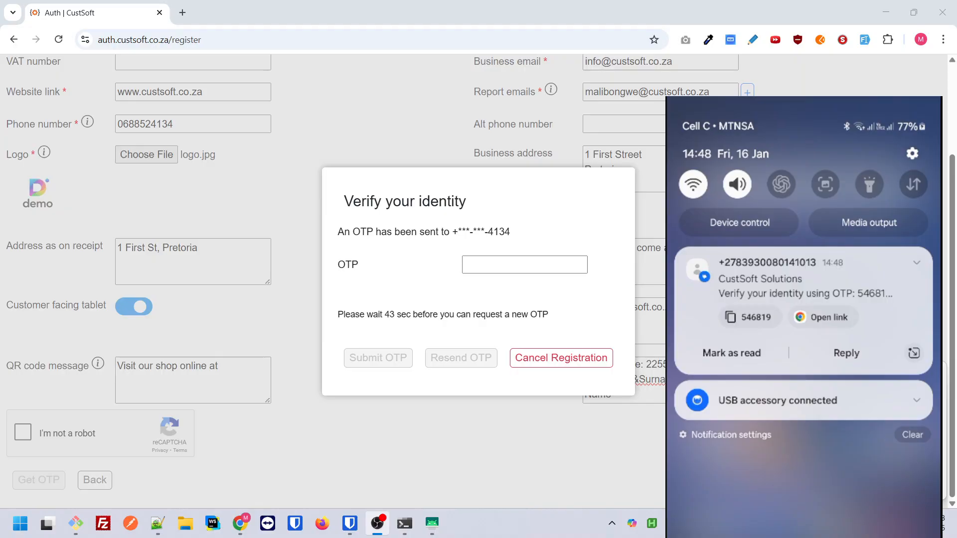
pyautogui.click(469, 265)
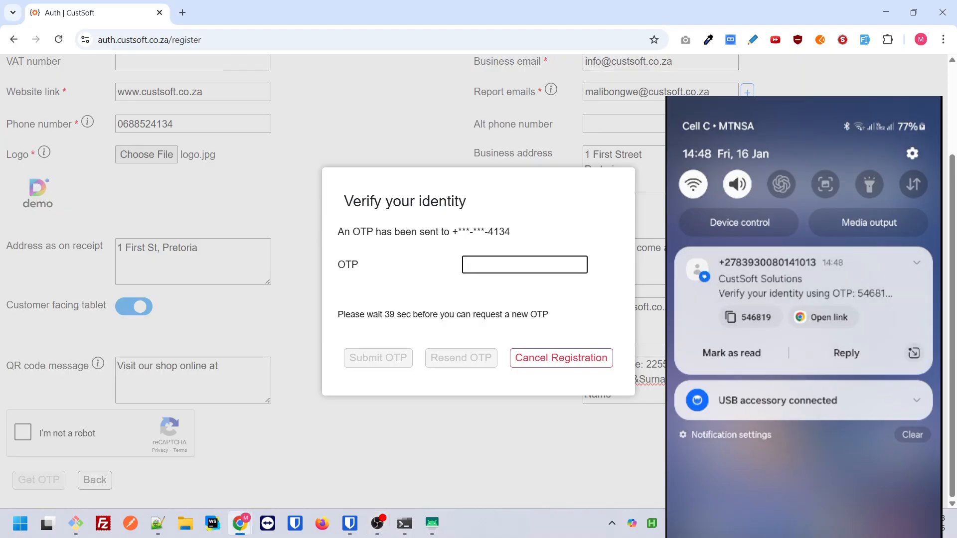
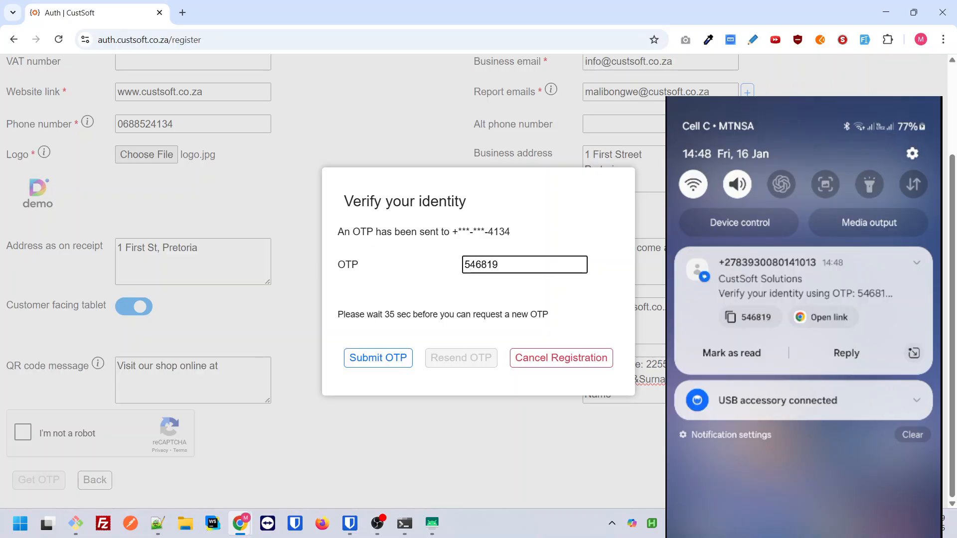
pyautogui.click(392, 358)
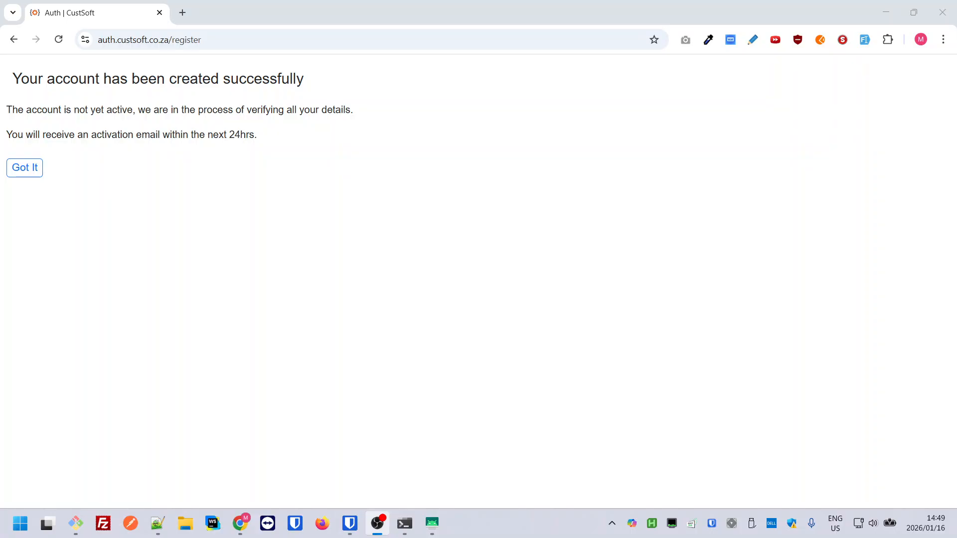
# Step: Acknowledge the account-created confirmation with Got It to reach the login page
pyautogui.click(32, 171)
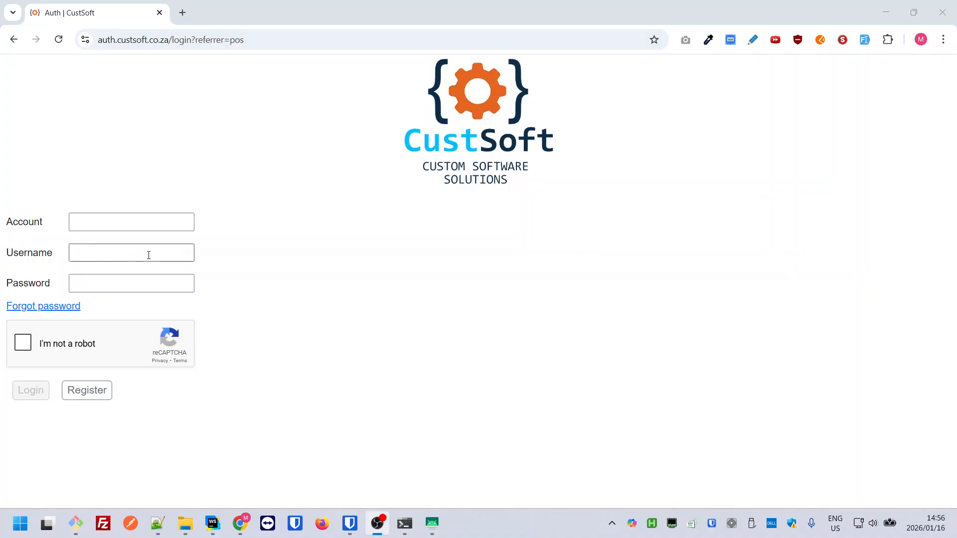
# Step: Log in with account 'demo', the user's username and password, passing reCAPTCHA
pyautogui.click(139, 221)
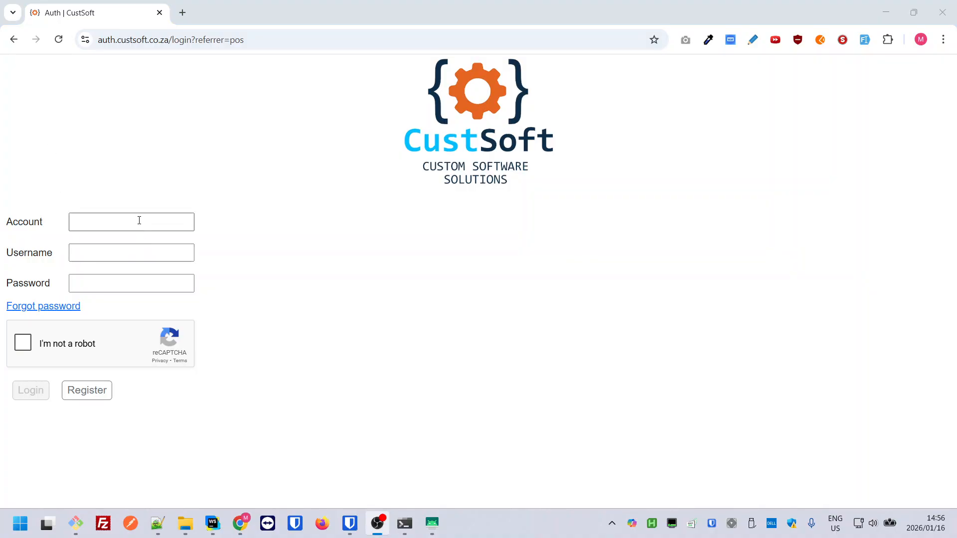
pyautogui.click(139, 221)
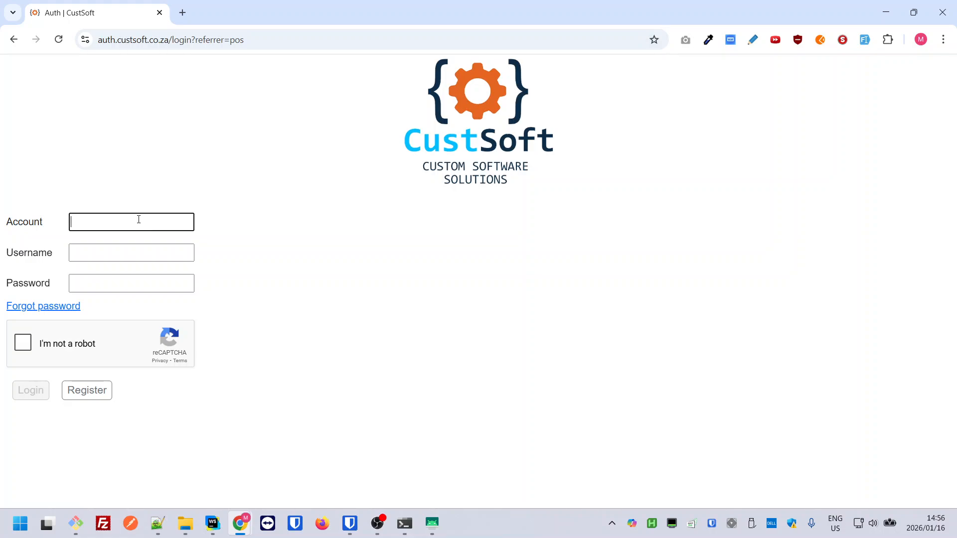
pyautogui.write('demo')
pyautogui.press('Tab')
pyautogui.write('malibongwe')
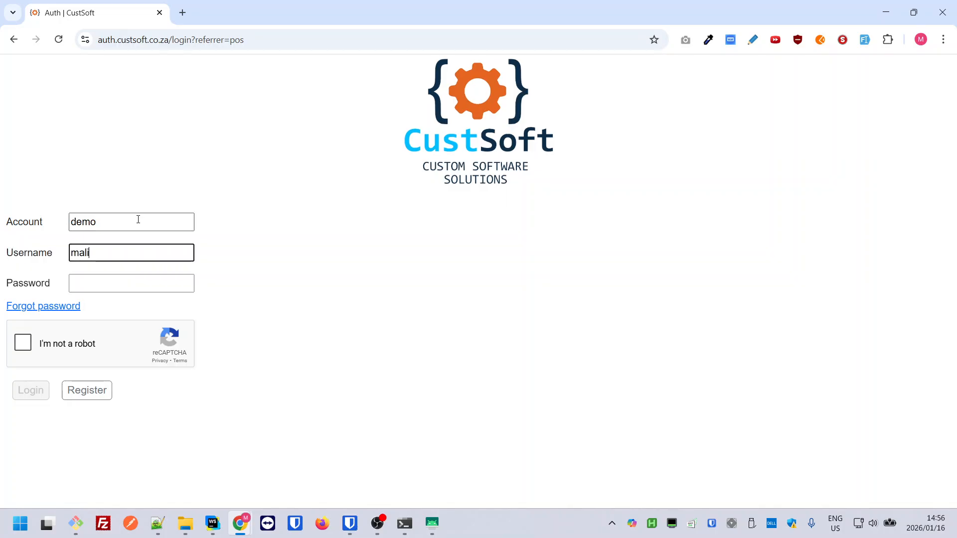
pyautogui.press('Tab')
pyautogui.write('p••••••')
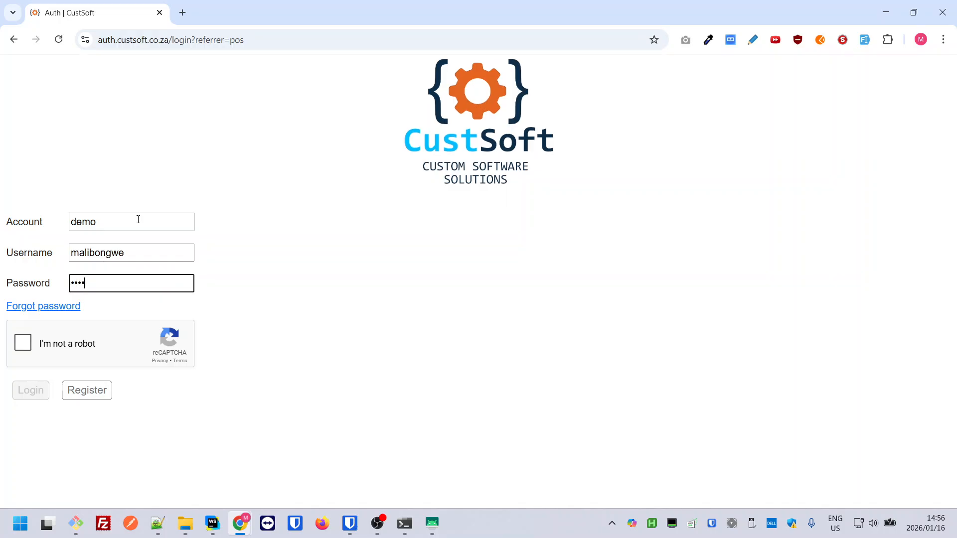
pyautogui.click(67, 343)
pyautogui.click(34, 393)
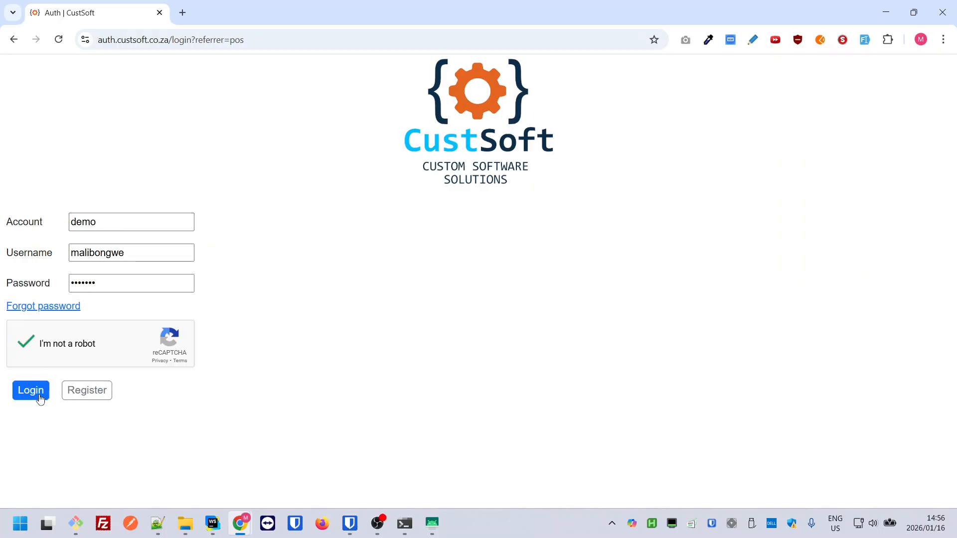